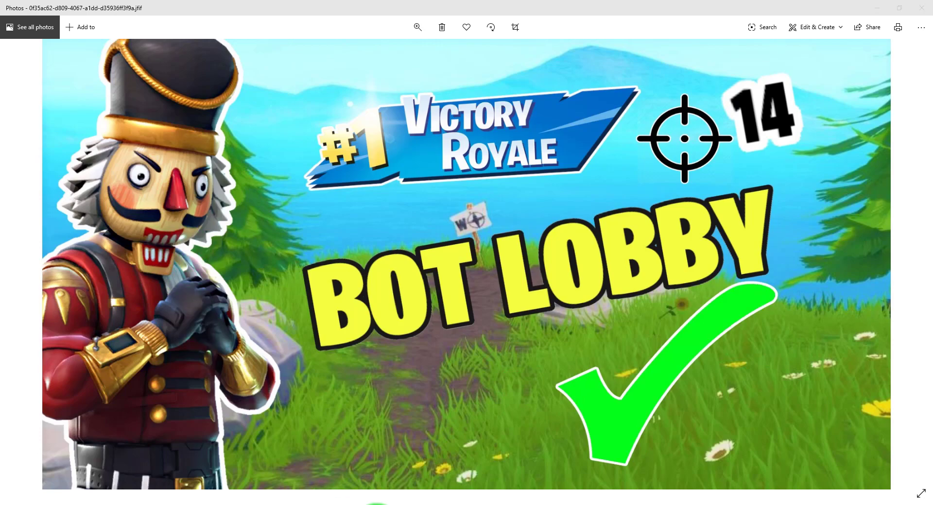
Step: Switch from the Photos preview to the make-fortnite-wallpapers.com site in Chrome
left_click(412, 504)
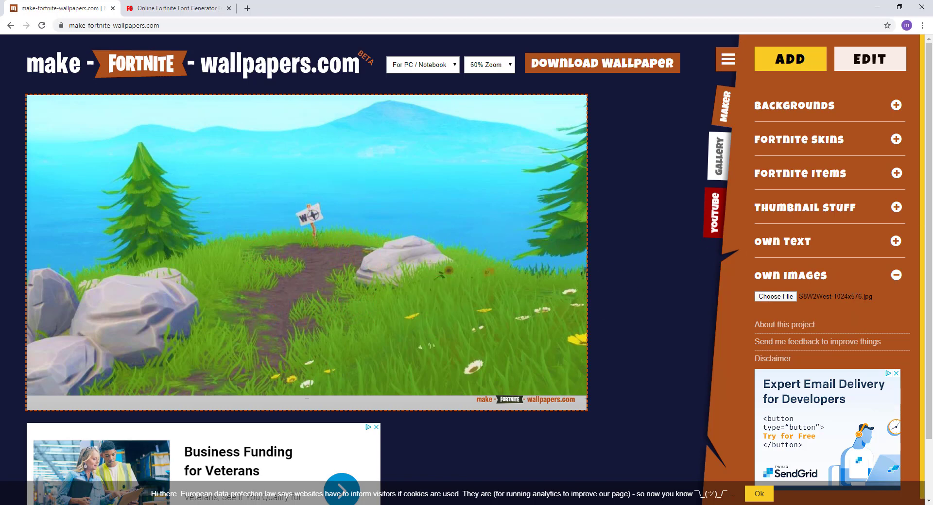
Step: Add the Vulture skin from Fortnite Skins, then move it to the centre and widen it
left_click(896, 140)
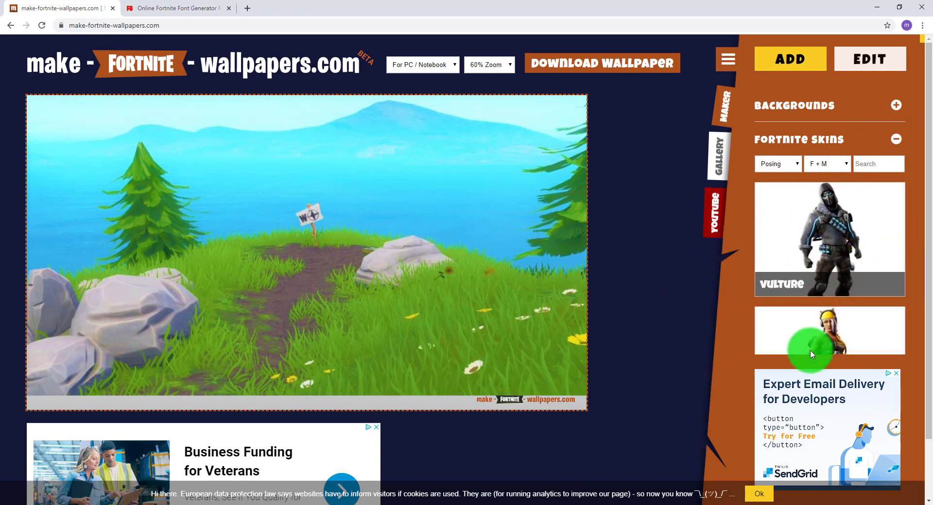
left_click(828, 221)
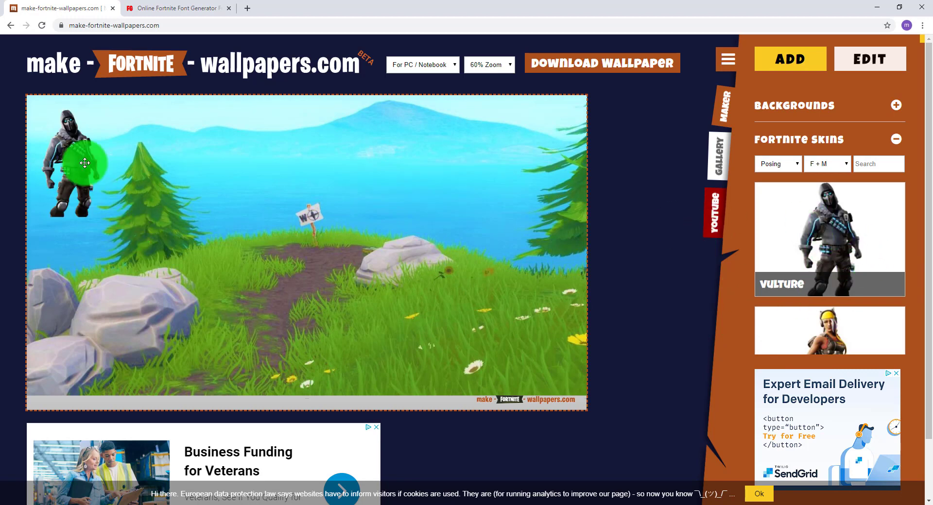
left_click_drag(85, 162, 308, 318)
left_click(333, 229)
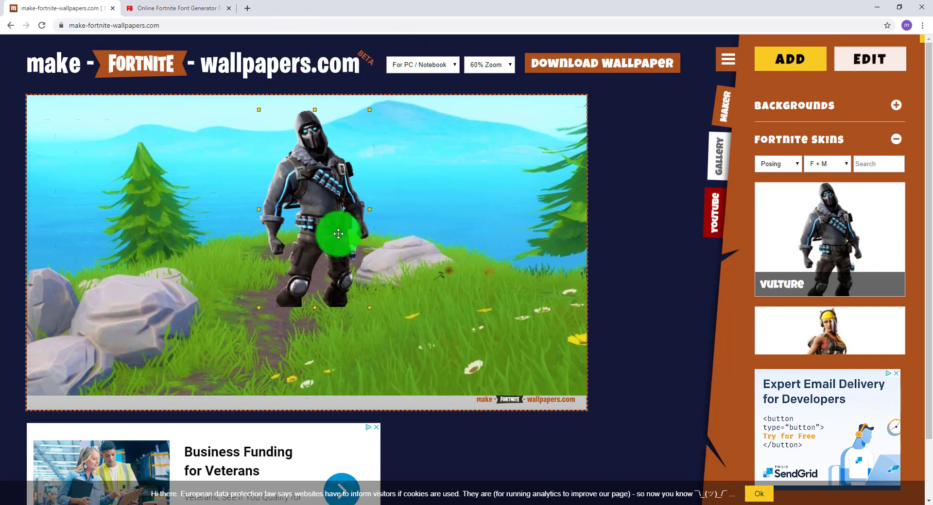
left_click_drag(323, 183, 311, 212)
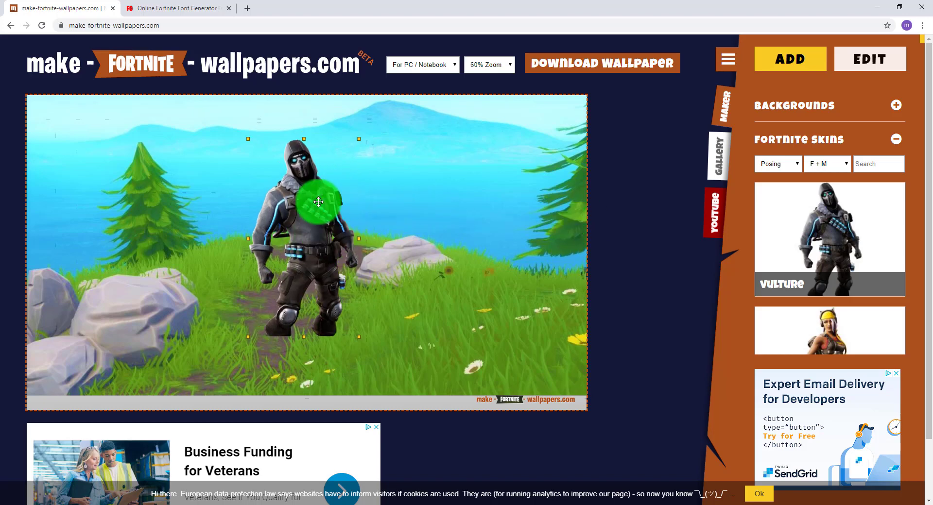
Step: Start saving the Vulture skin image with Save image as, then cancel
right_click(283, 203)
left_click(330, 222)
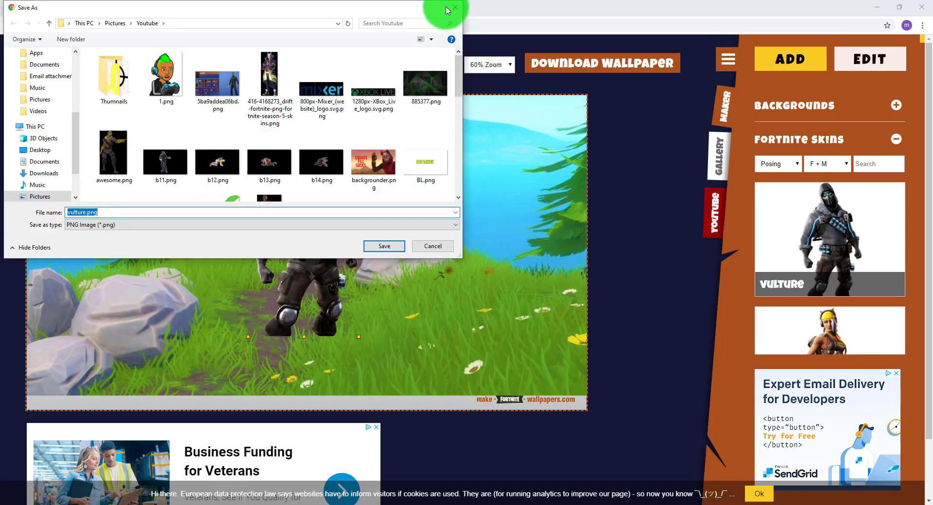
left_click(447, 10)
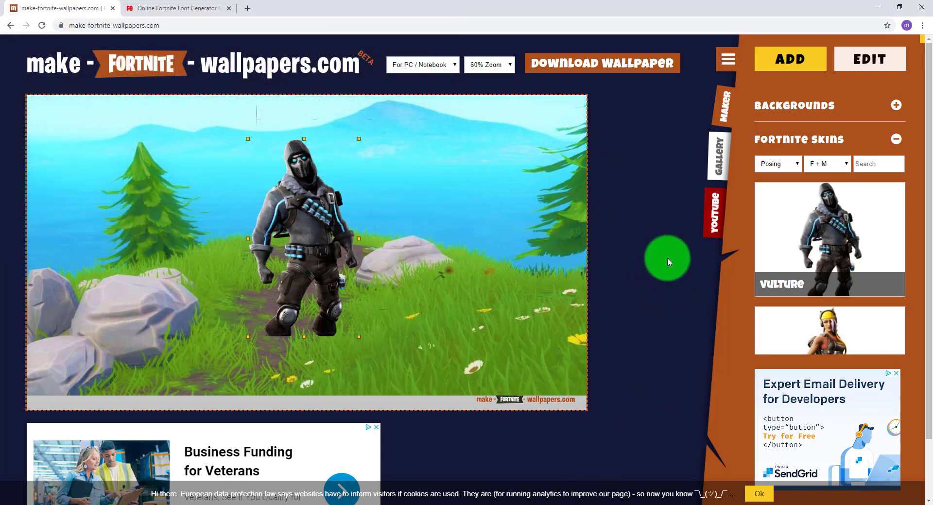
Step: Delete the Vulture skin layer under EDIT and switch to GIMP
left_click(888, 61)
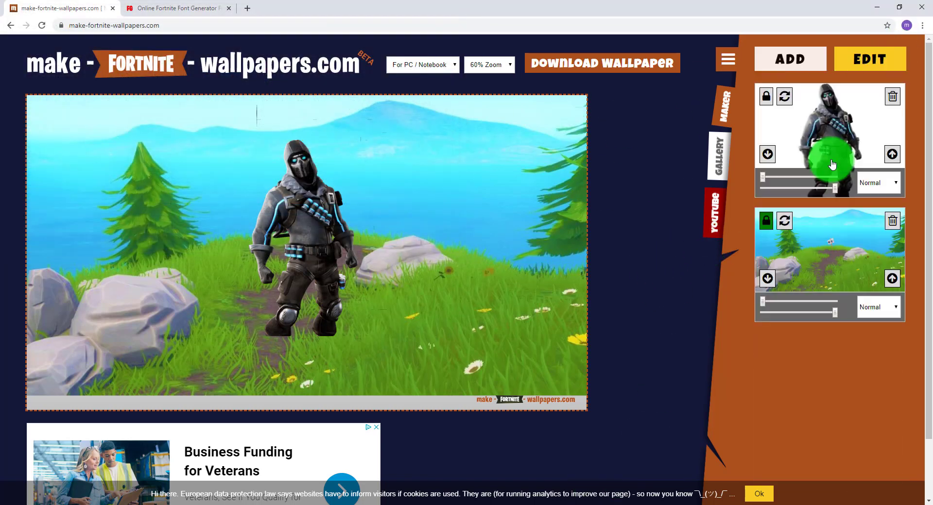
left_click(892, 96)
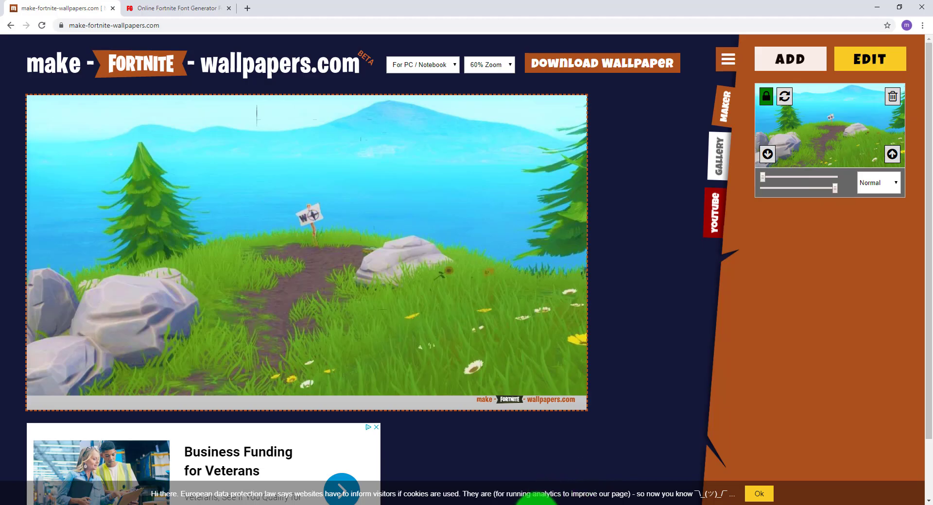
left_click(540, 501)
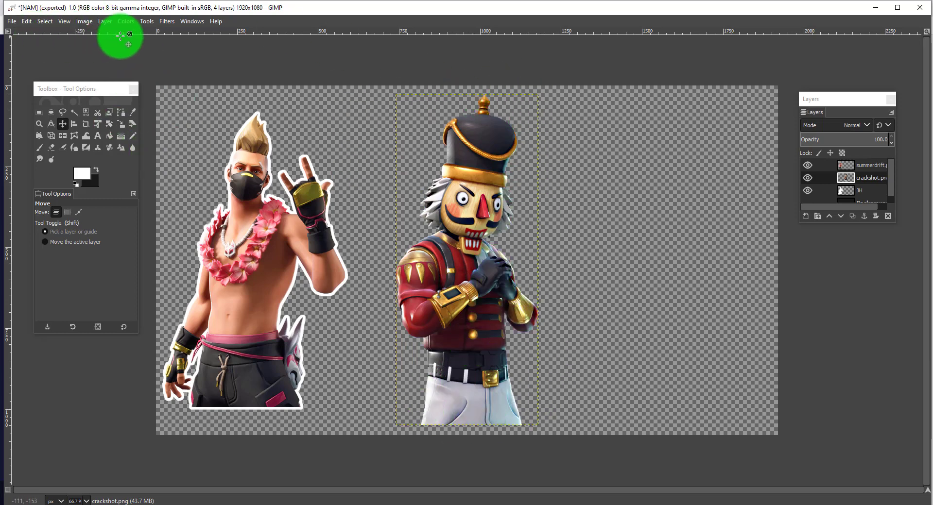
Step: Select the nutcracker's outline with Layer > Transparency > Alpha to Selection
left_click(105, 21)
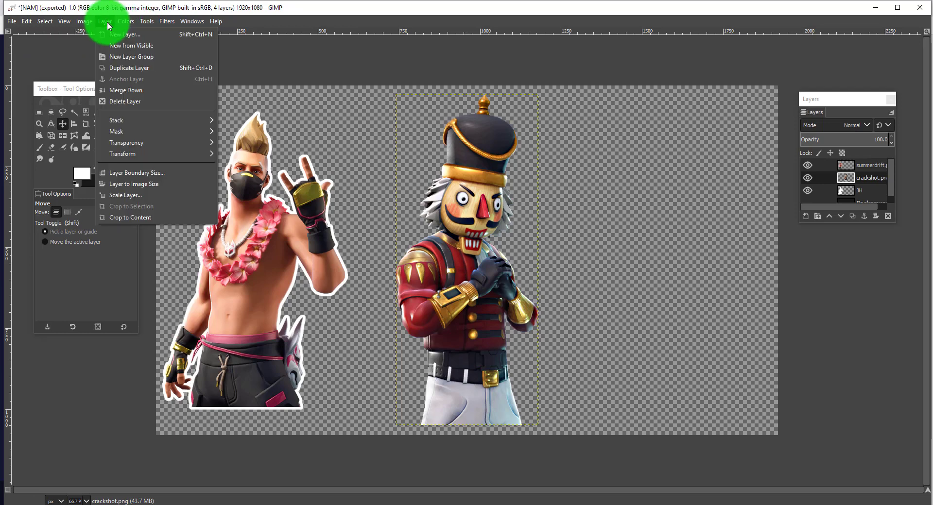
mouse_move(135, 143)
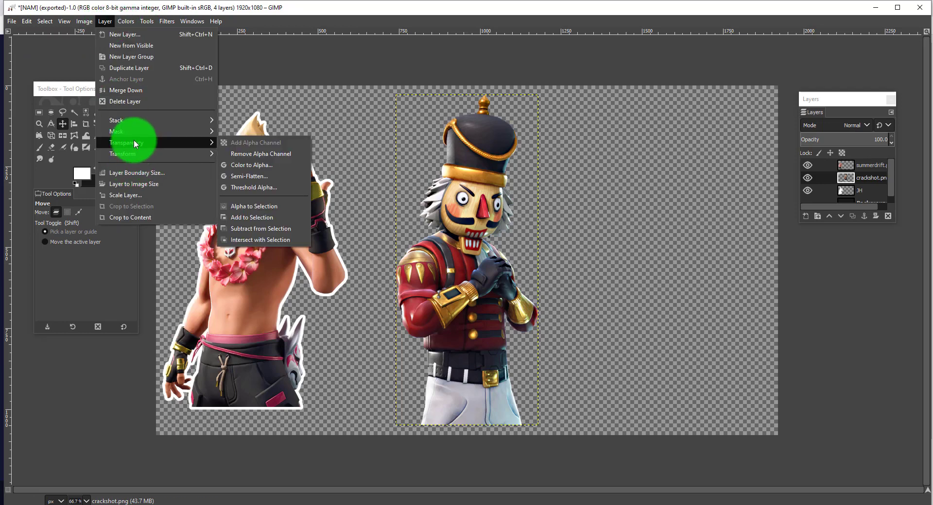
left_click(268, 209)
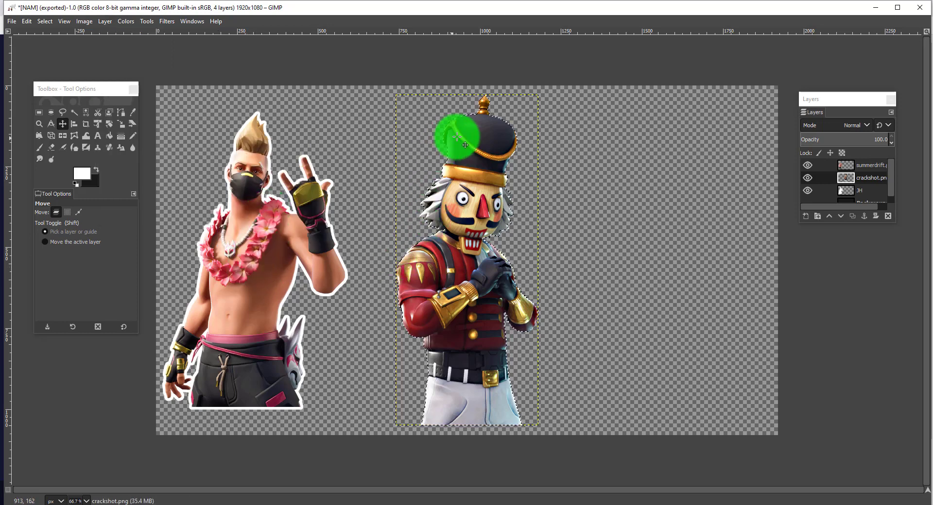
Step: Grow the nutcracker selection outward by 8 px
left_click(45, 22)
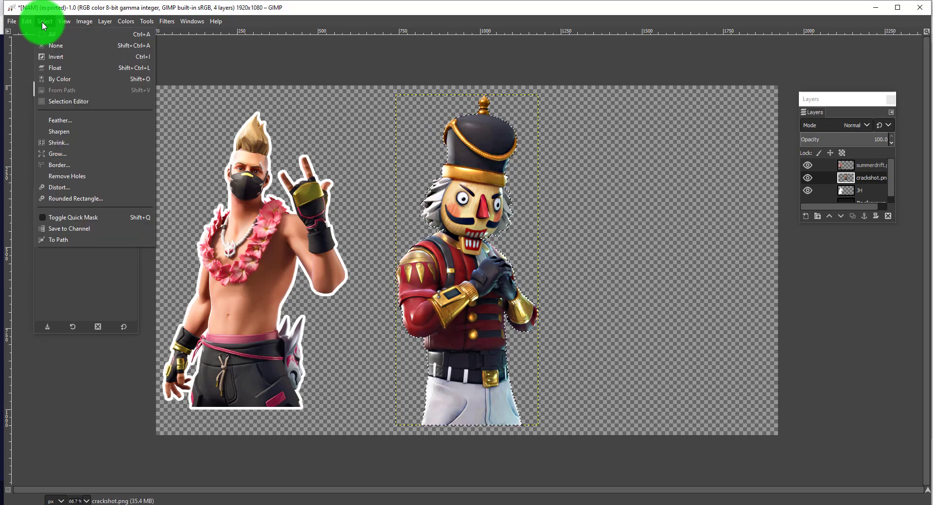
left_click(89, 156)
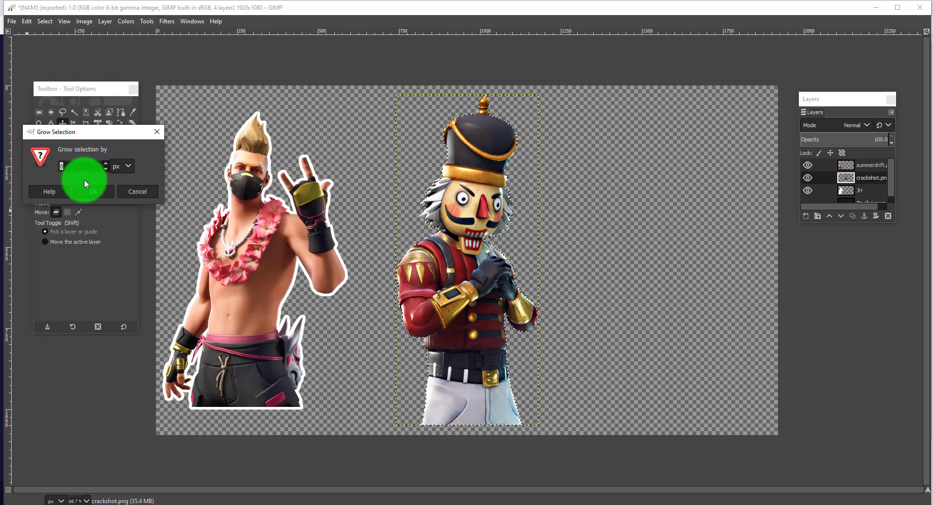
left_click(92, 191)
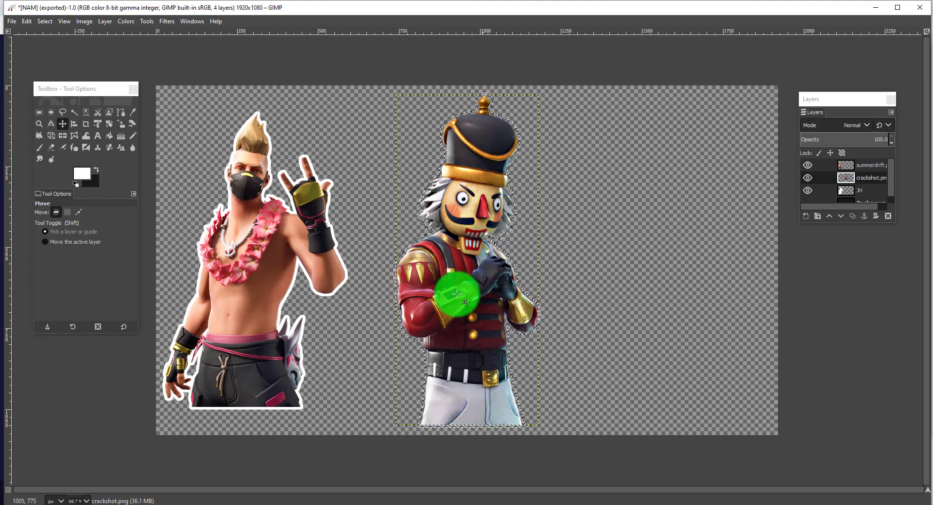
left_click(111, 137)
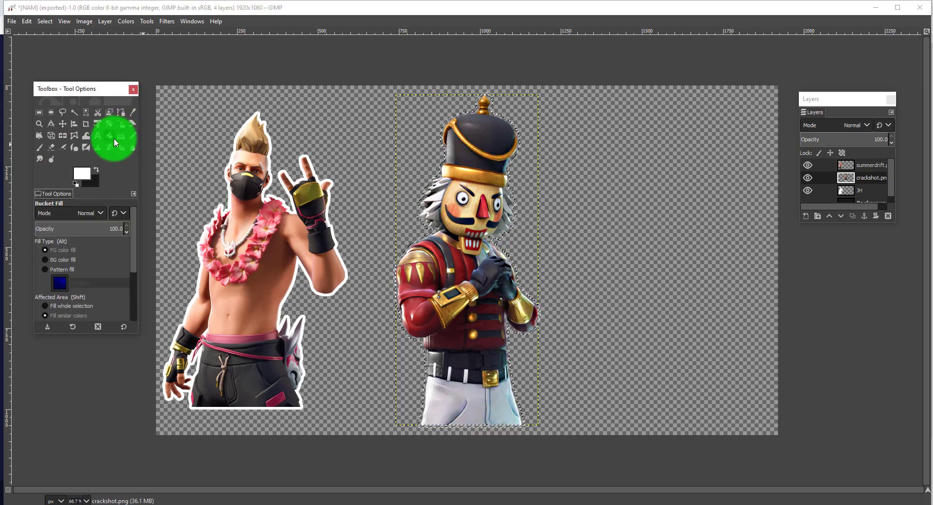
Step: Create a new layer named RR
left_click(105, 21)
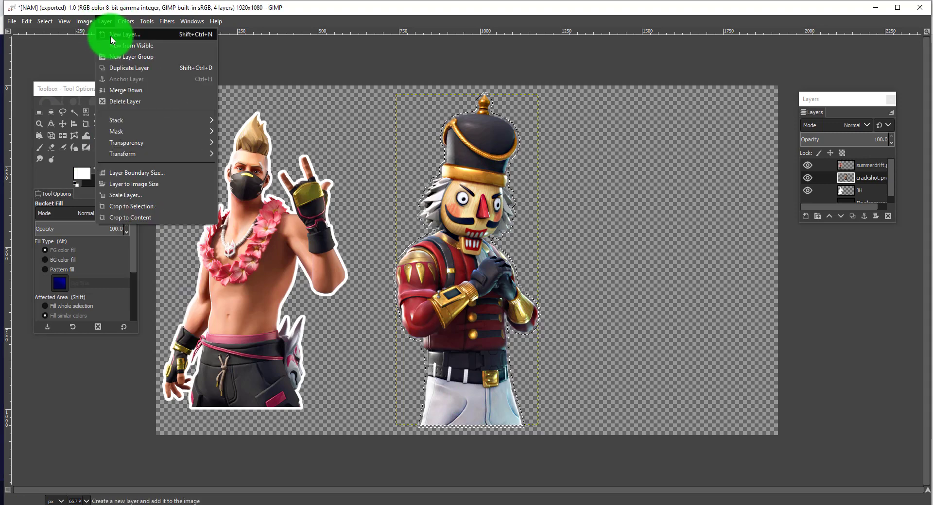
left_click(110, 36)
type("RR")
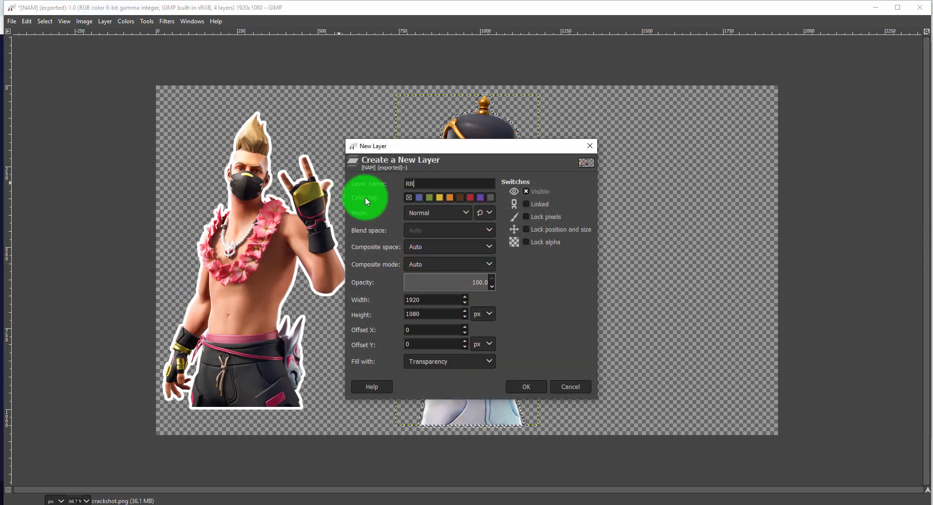
key("Return")
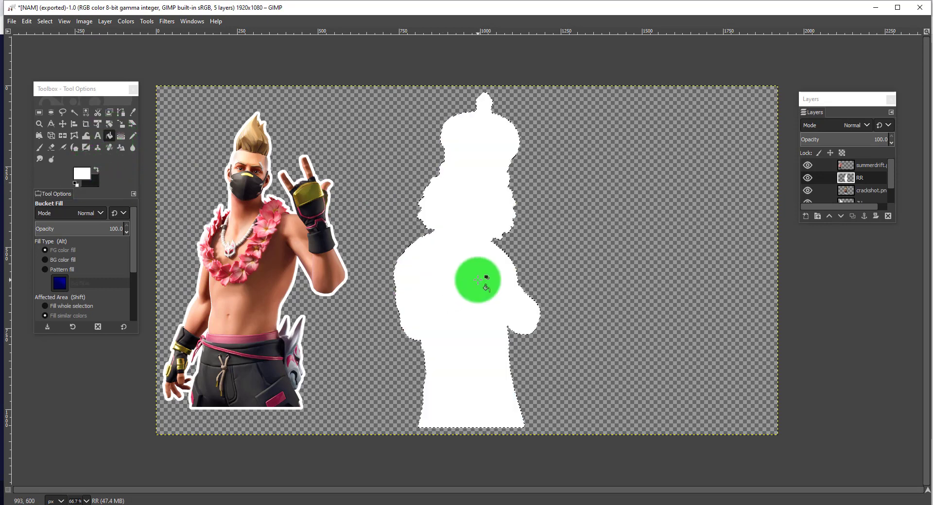
Step: Move layer RR beneath the crackshot.png layer and return to the wallpaper site
left_click(841, 216)
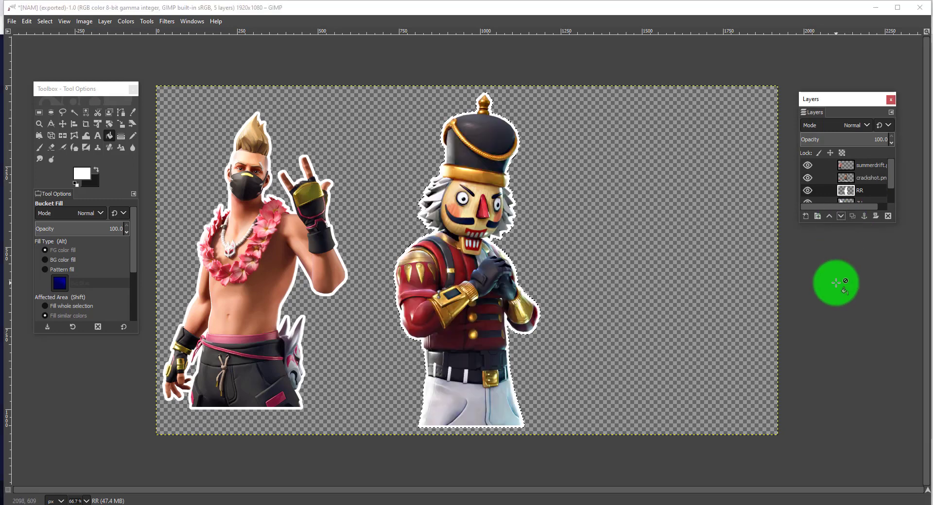
left_click(78, 112)
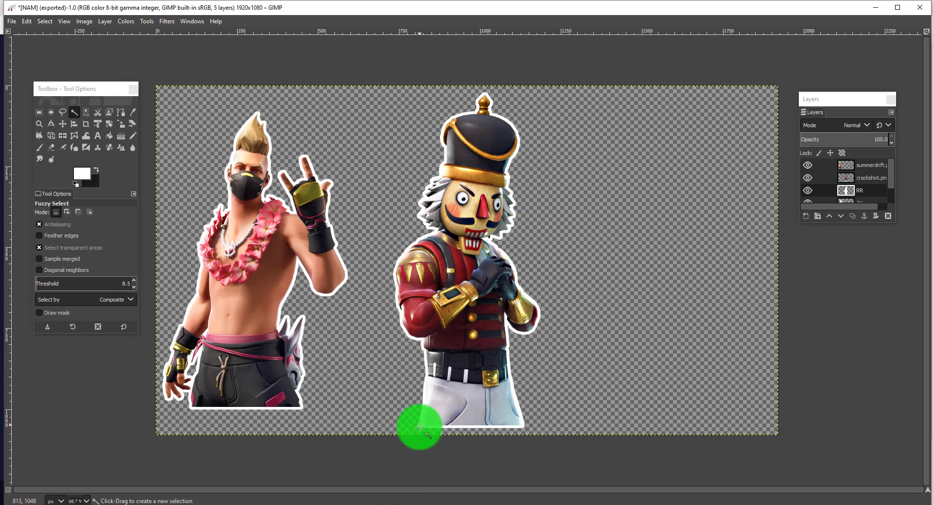
left_click(411, 502)
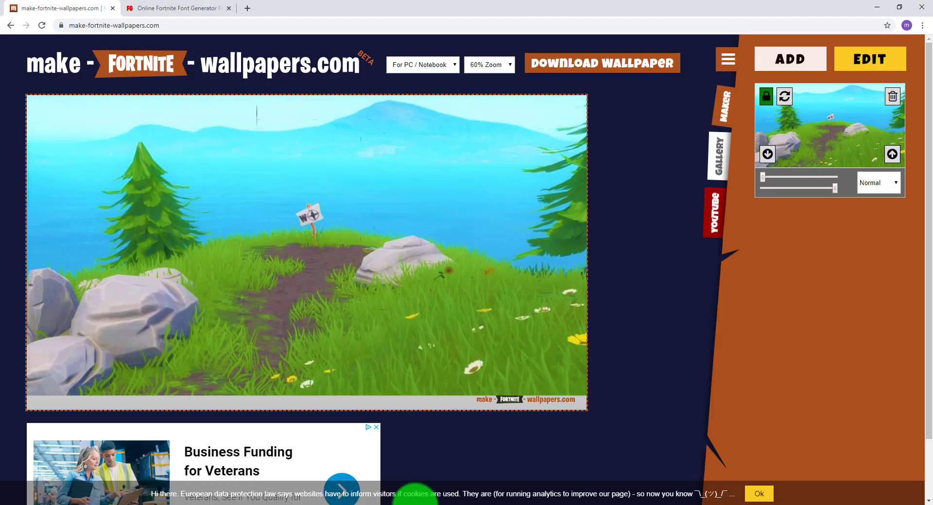
Step: Upload num.png as an own image onto the canvas
left_click(790, 59)
left_click(897, 141)
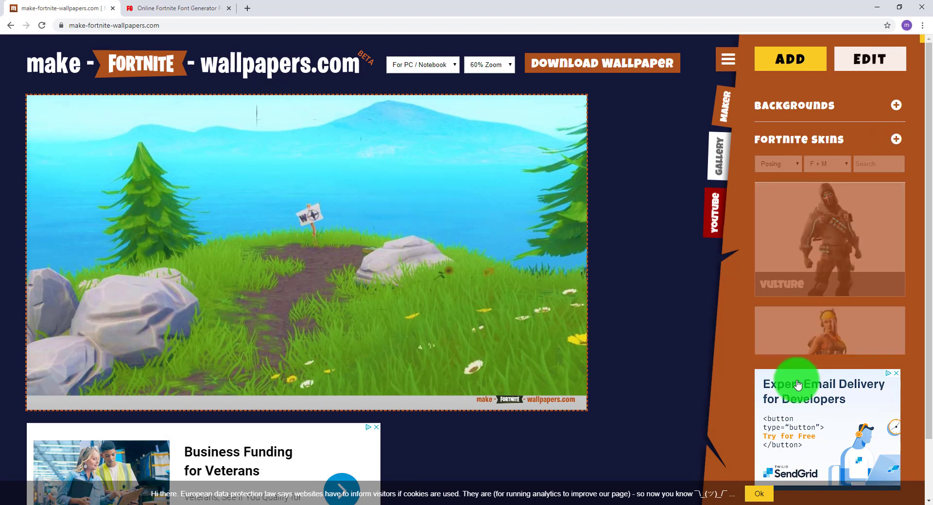
left_click(778, 298)
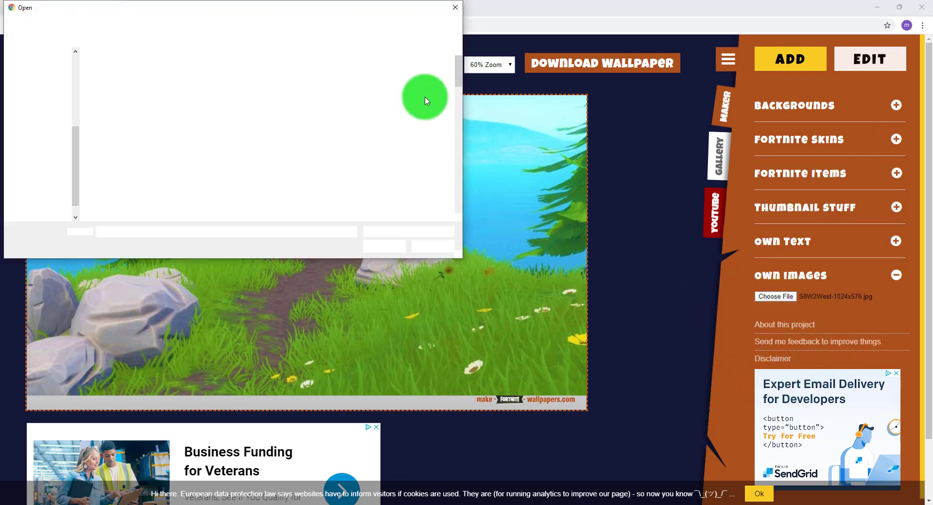
scroll(443, 122, "down", 1)
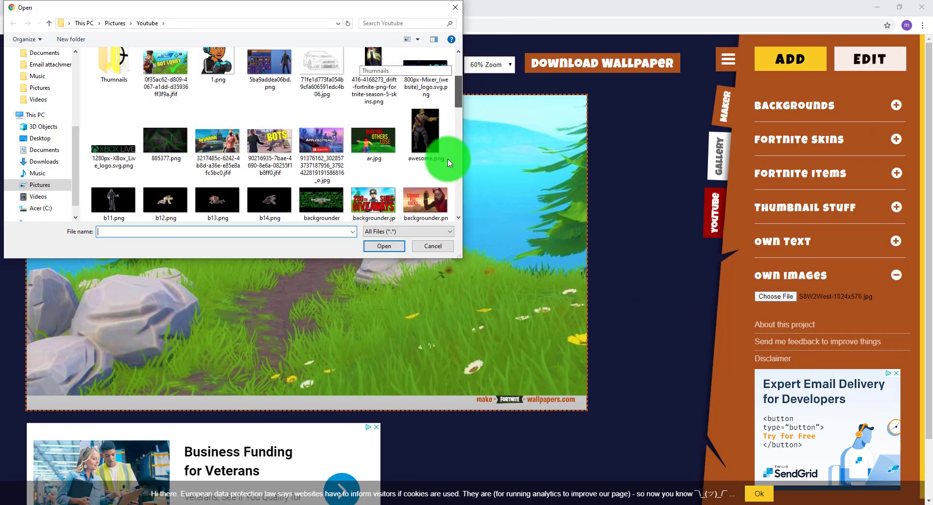
double_click(443, 156)
Step: Enlarge the Nutcracker toward the top-left and enlarge and reposition the Victory Royale banner
left_click_drag(475, 160, 670, 21)
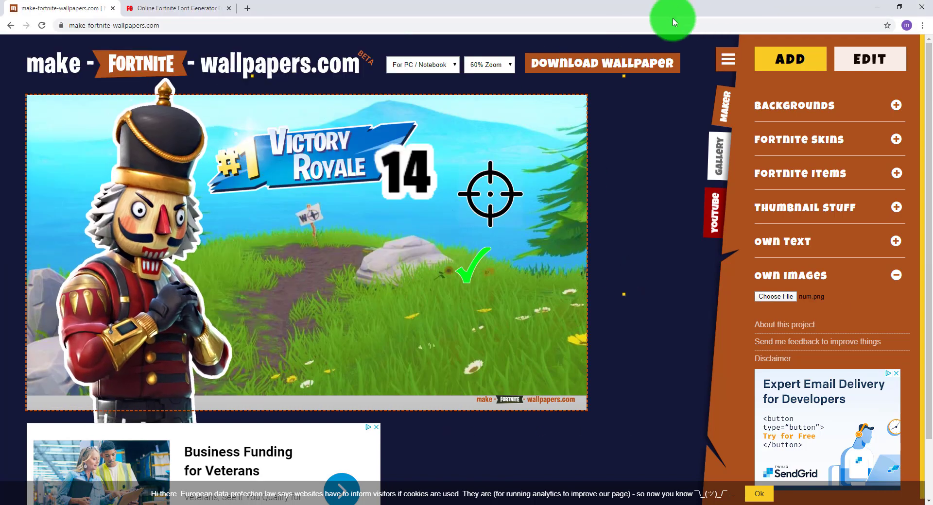
left_click_drag(145, 272, 58, 250)
left_click(766, 469)
left_click_drag(300, 142, 291, 171)
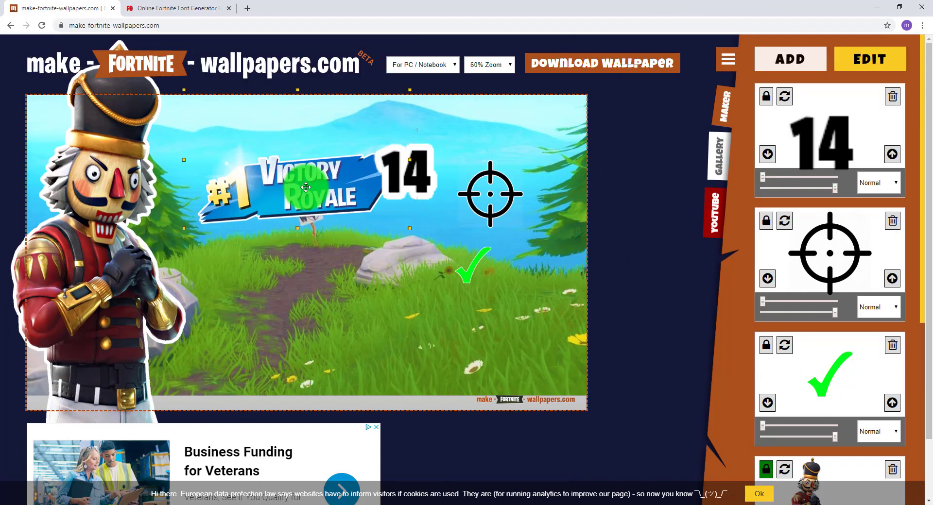
left_click_drag(408, 90, 293, 121)
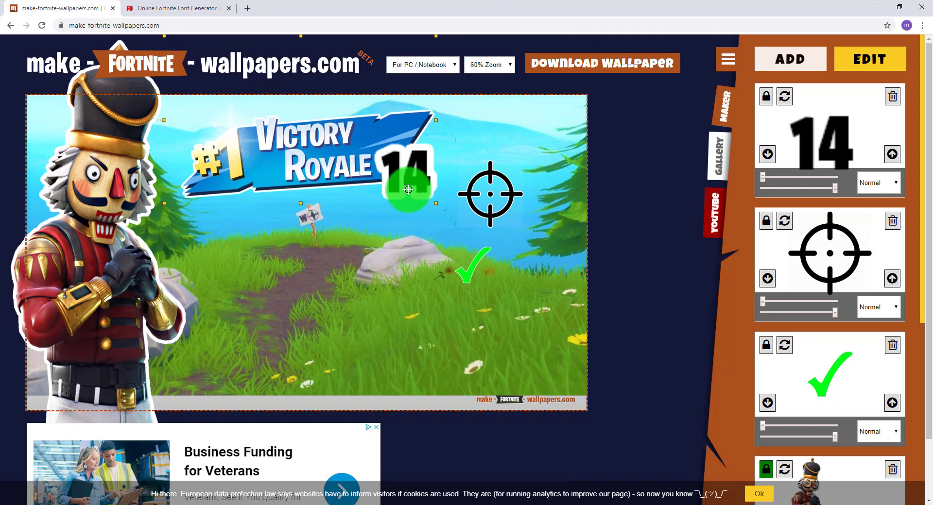
left_click_drag(408, 183, 459, 265)
Step: Place the 14 beside the crosshair, keep it upright, and enlarge the green check
left_click_drag(488, 188, 449, 161)
left_click(473, 262)
left_click_drag(472, 263, 528, 161)
left_click_drag(762, 177, 850, 172)
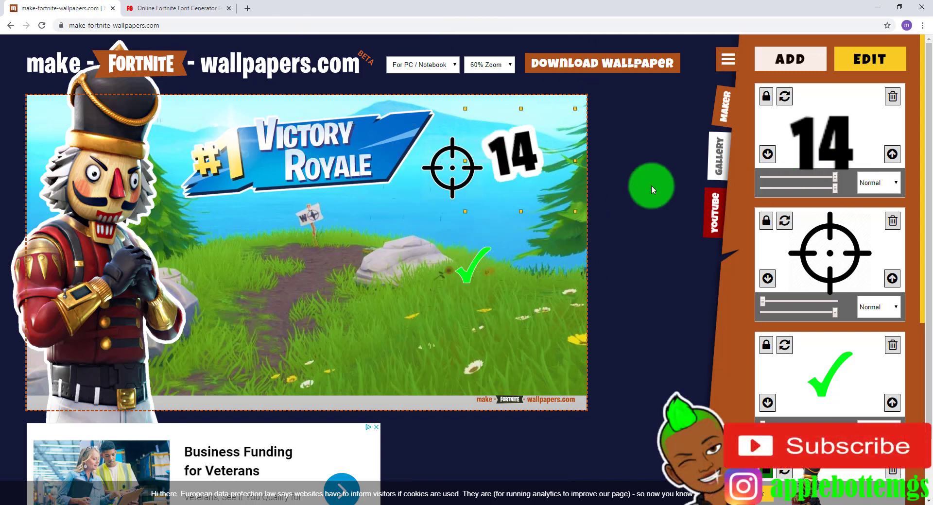
left_click_drag(535, 238, 475, 358)
left_click(587, 158)
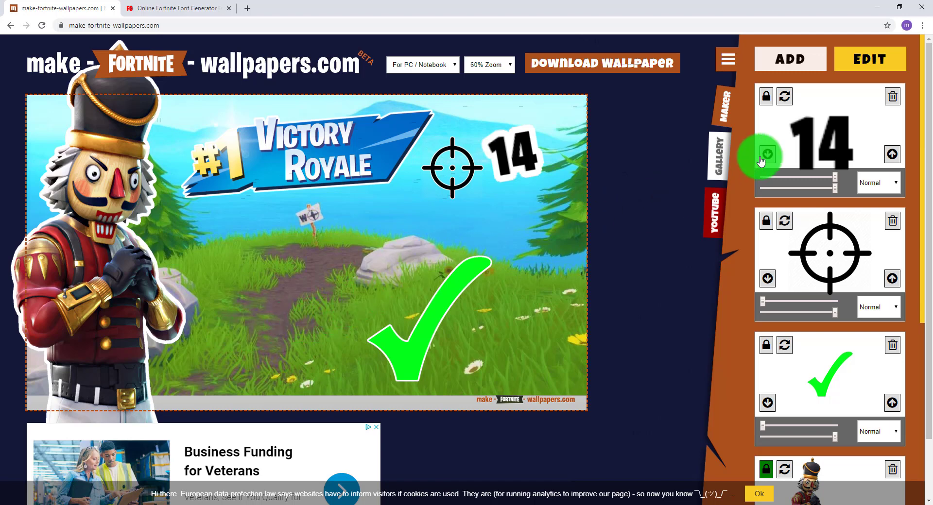
Step: Expand Own Text under ADD, select its placeholder text, then collapse it again
left_click(788, 68)
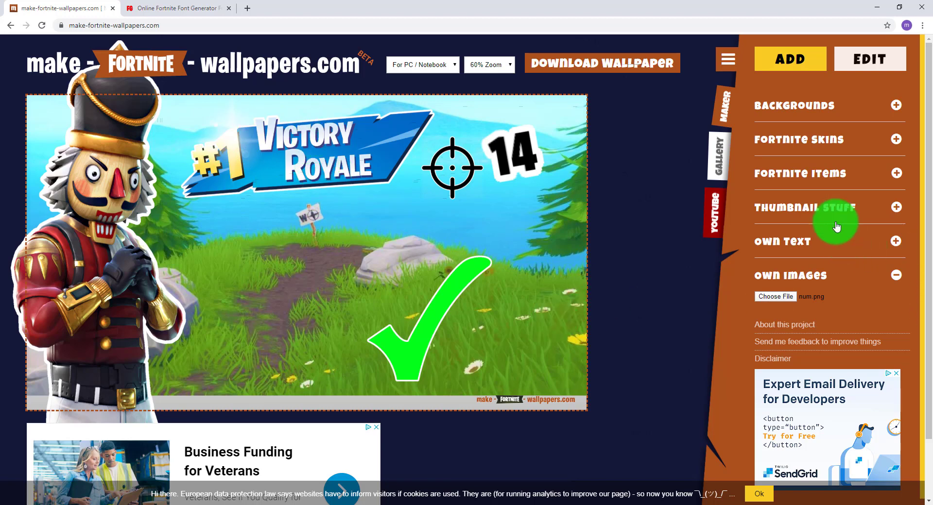
left_click(895, 243)
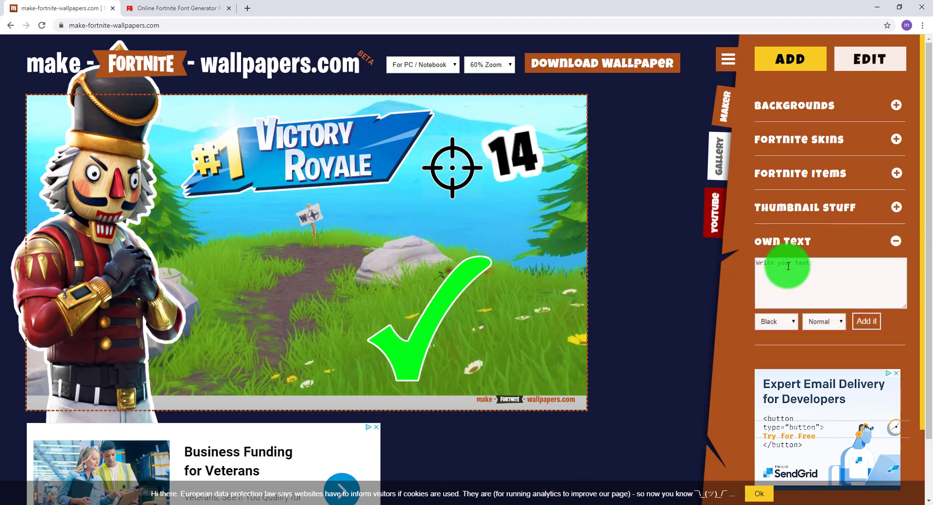
left_click_drag(839, 267, 739, 267)
left_click(837, 278)
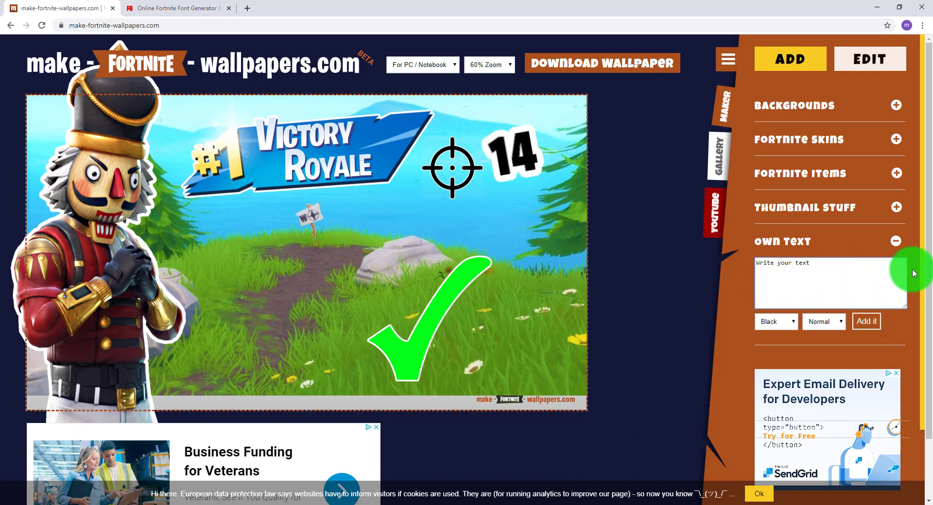
left_click(892, 241)
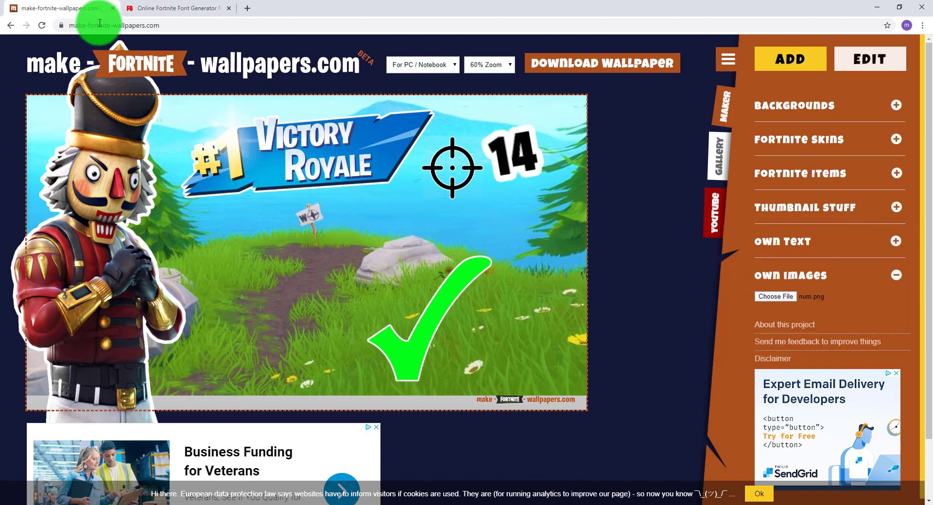
left_click(162, 8)
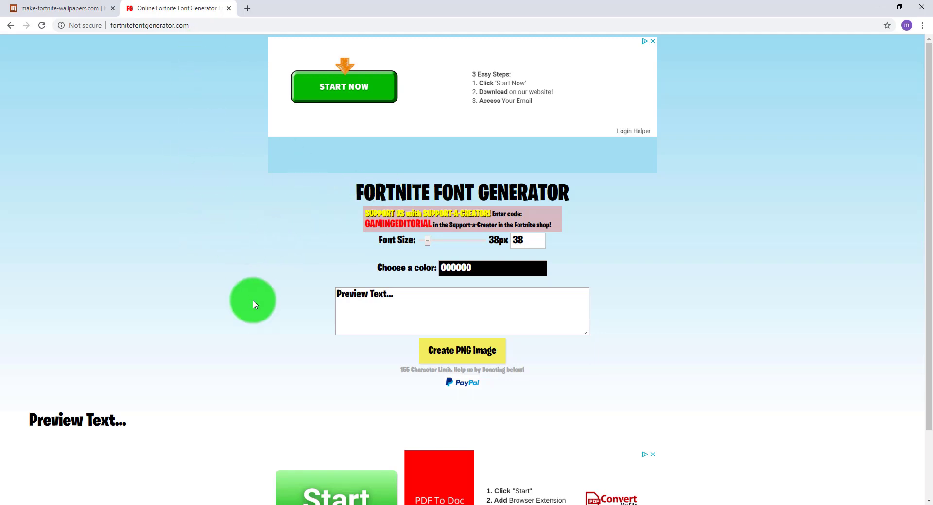
Step: Generate BOT LOBBY as a 212px yellow (EEFF38) PNG image and save it
left_click(445, 301)
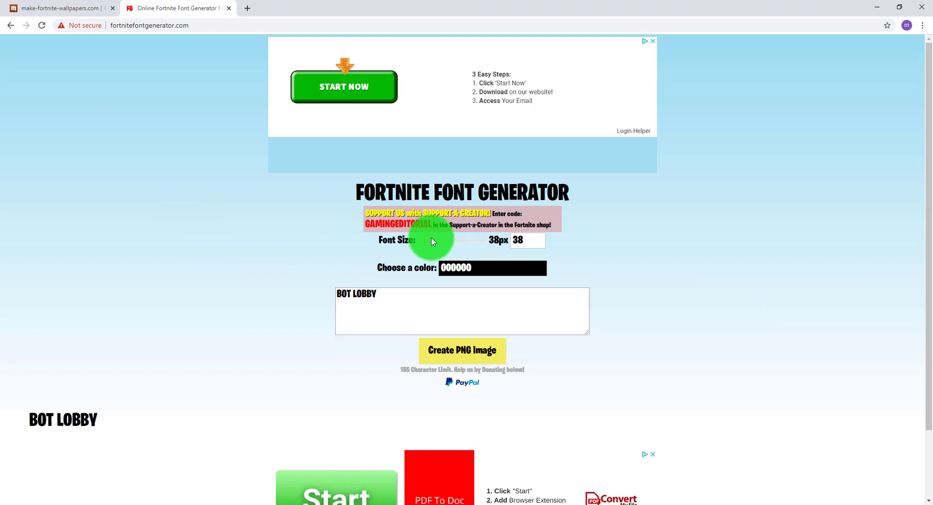
left_click_drag(432, 241, 451, 240)
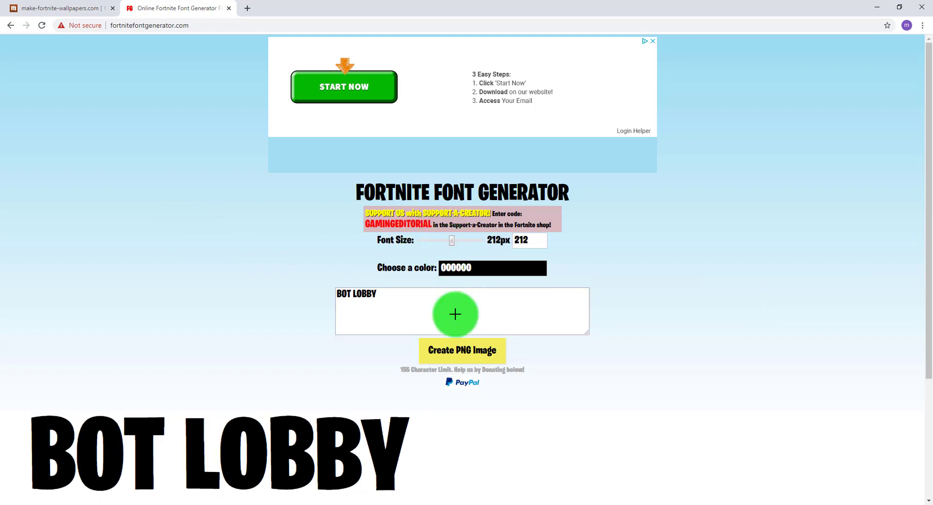
left_click(468, 299)
left_click_drag(467, 294, 460, 294)
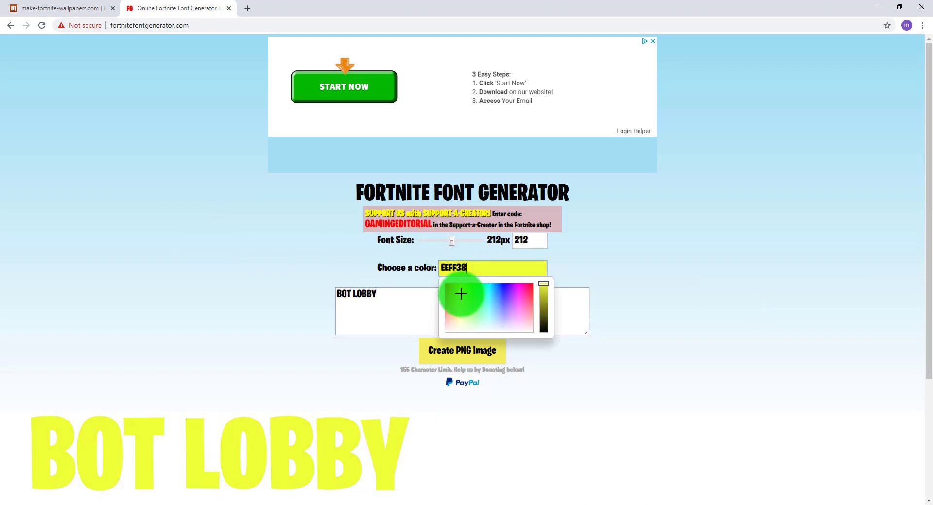
left_click(474, 350)
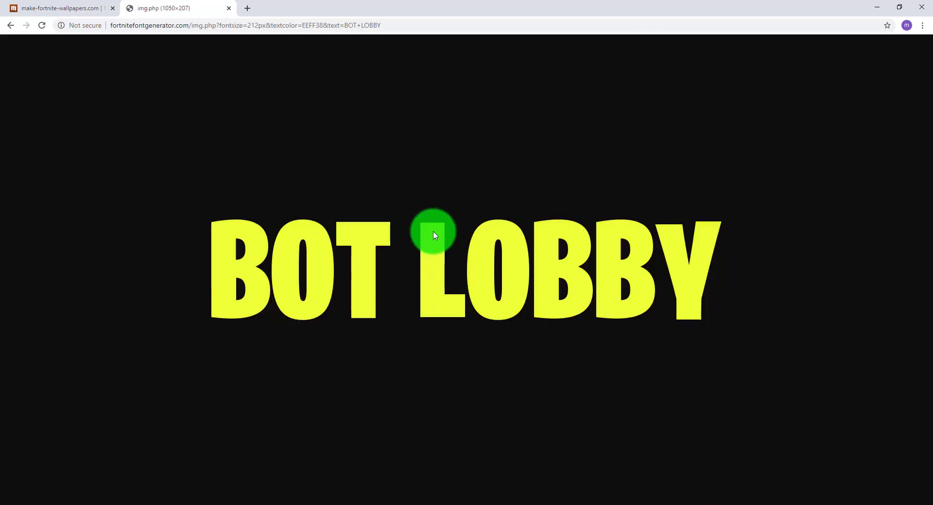
right_click(451, 230)
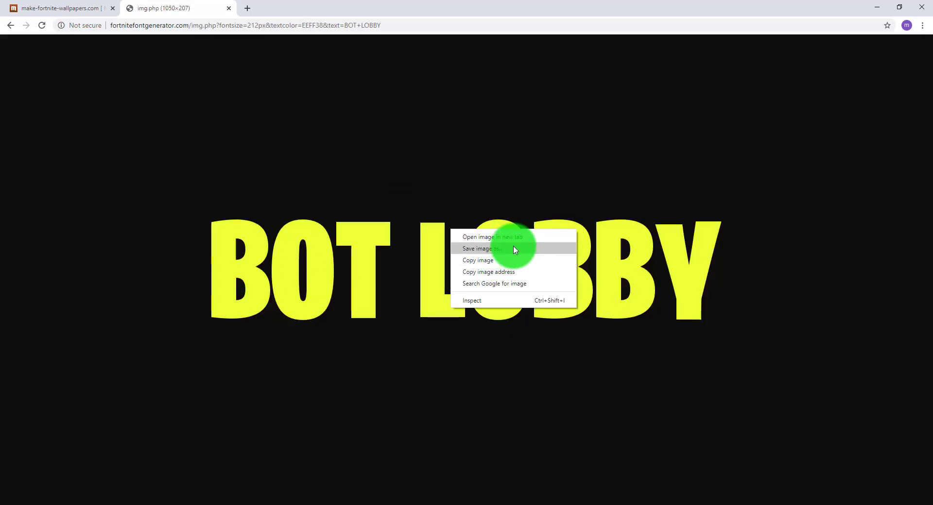
left_click(81, 11)
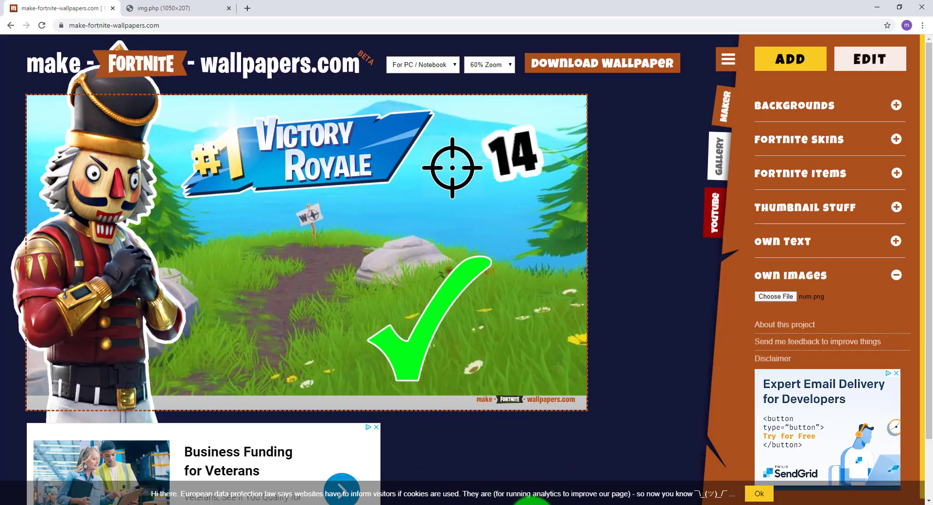
Step: Upload NAM.png and place the enlarged BOT LOBBY text under the crosshair
left_click(776, 296)
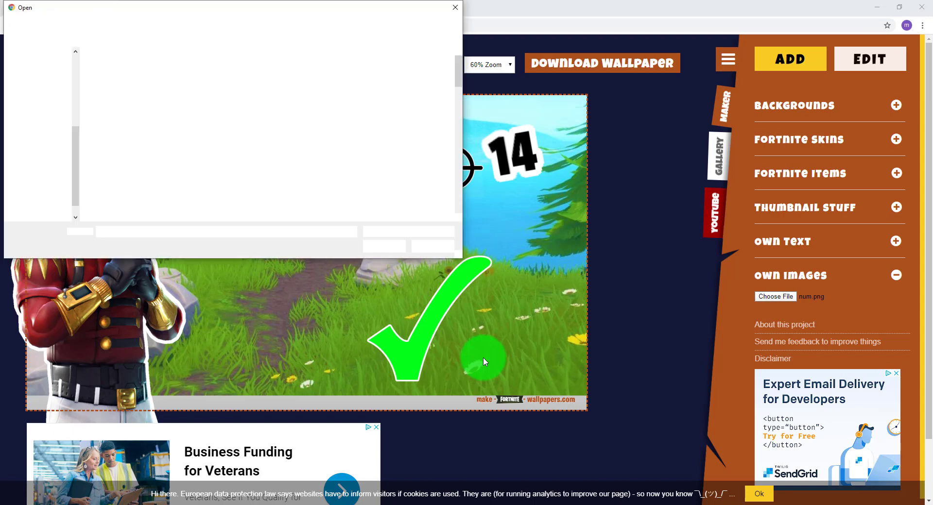
left_click_drag(460, 80, 466, 156)
left_click(426, 151)
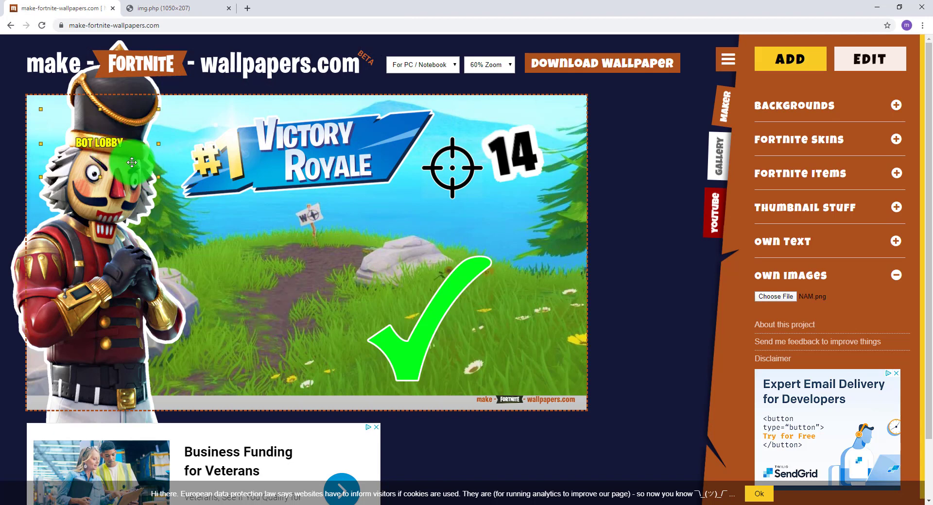
left_click_drag(131, 163, 442, 259)
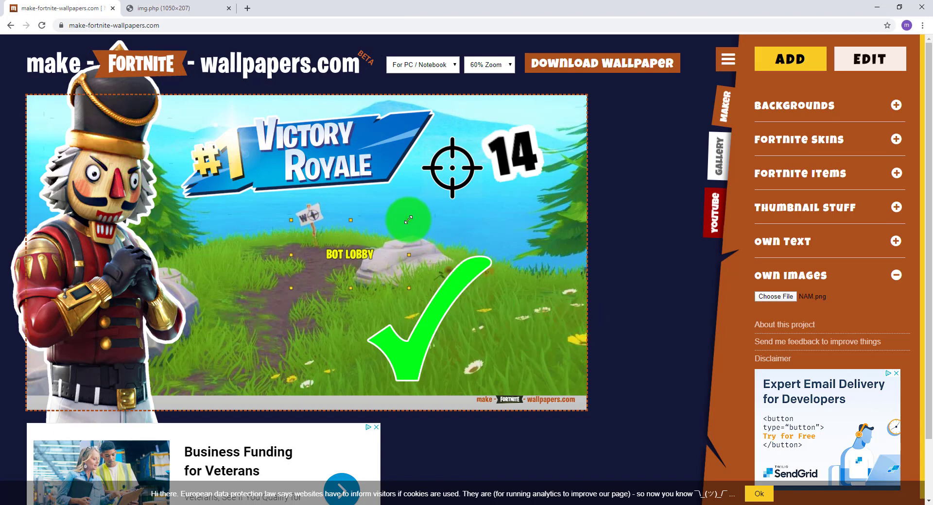
left_click_drag(408, 220, 662, 89)
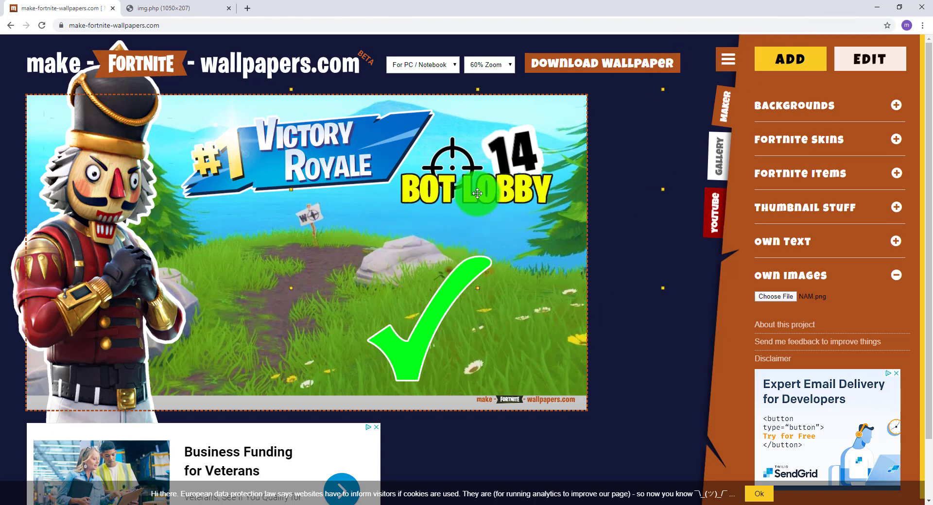
left_click_drag(477, 193, 276, 354)
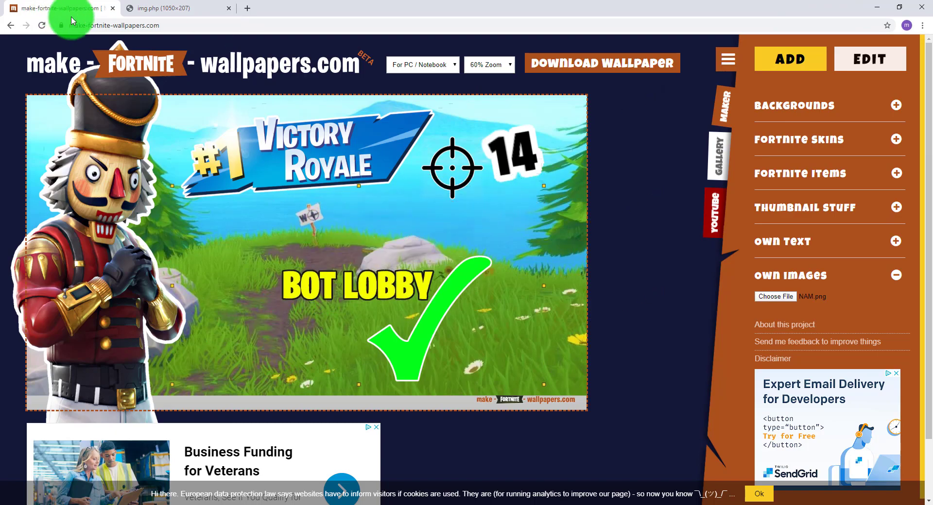
Step: Check the generated BOT LOBBY image on the Font Generator page
left_click(150, 8)
left_click(16, 29)
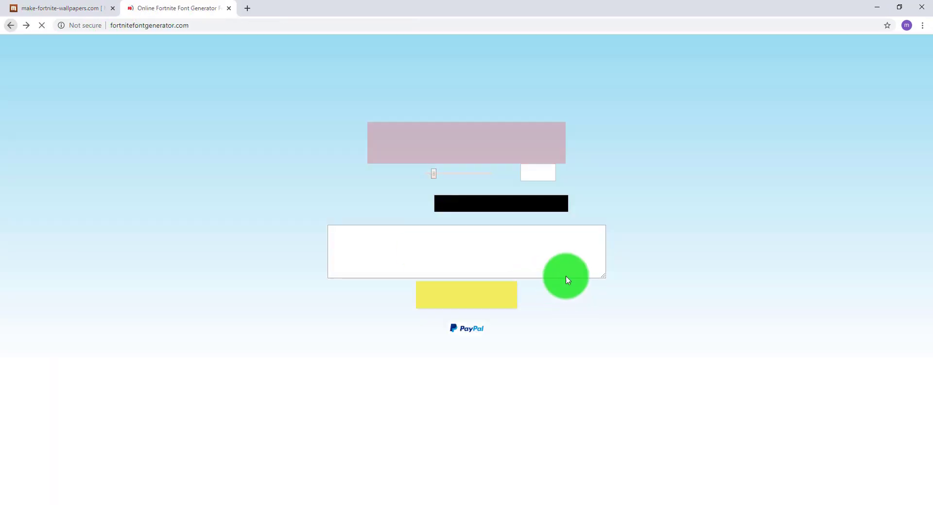
left_click(68, 9)
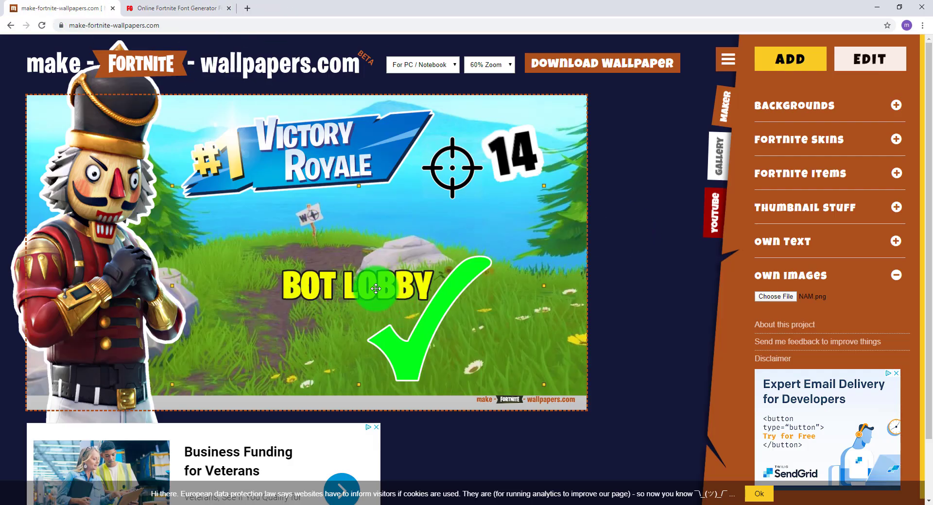
Step: Enlarge BOT LOBBY further and centre it just above the green check
left_click_drag(377, 286, 360, 316)
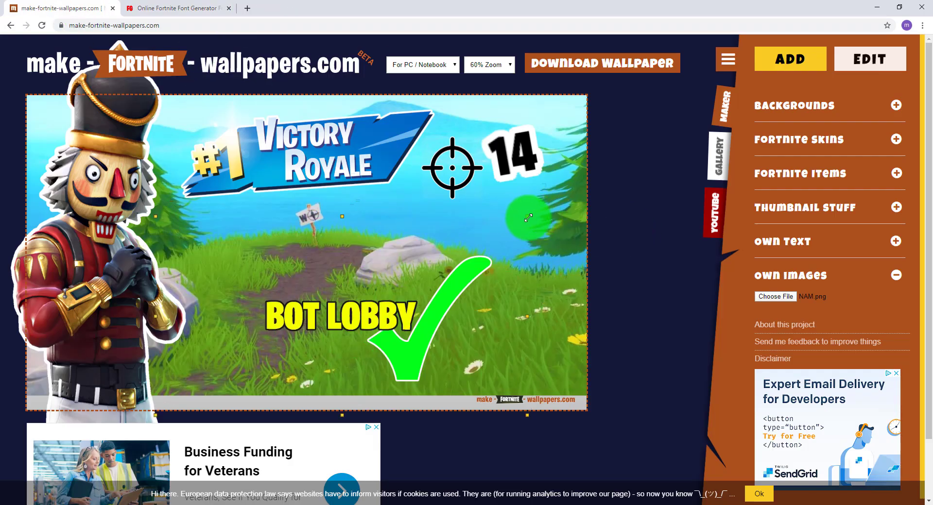
left_click_drag(553, 200, 489, 297)
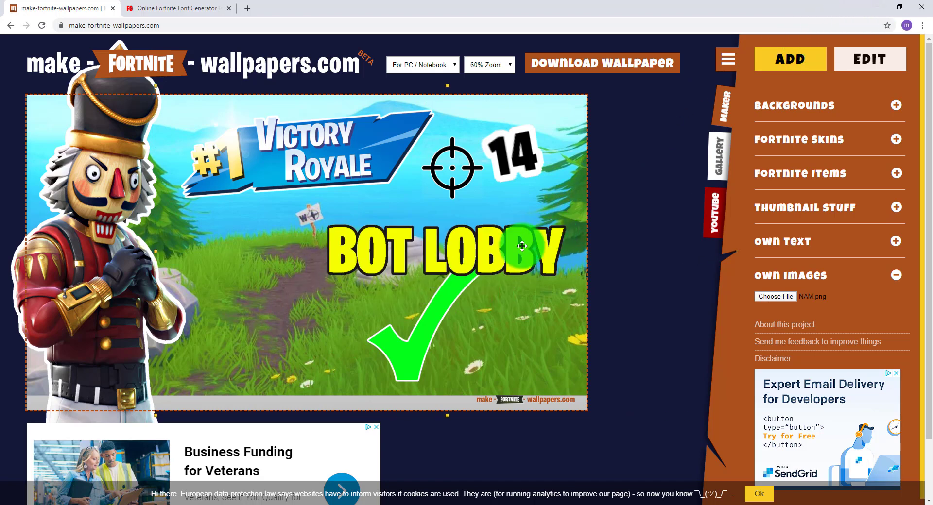
left_click_drag(513, 254, 358, 265)
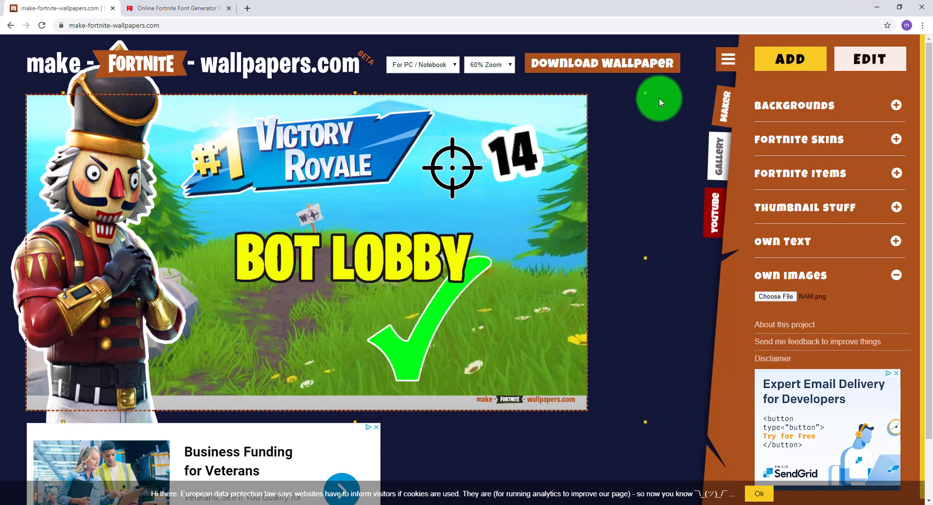
left_click_drag(647, 93, 853, 3)
left_click_drag(430, 248, 385, 287)
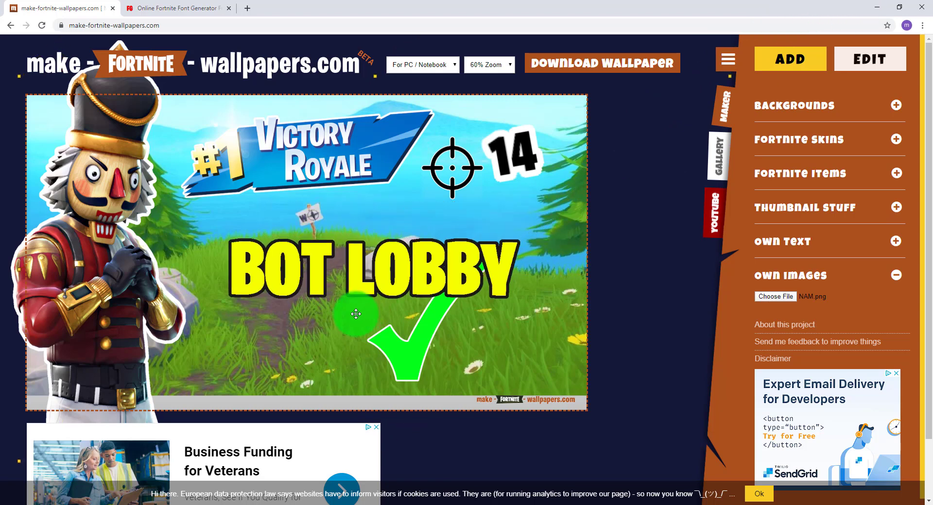
left_click(873, 63)
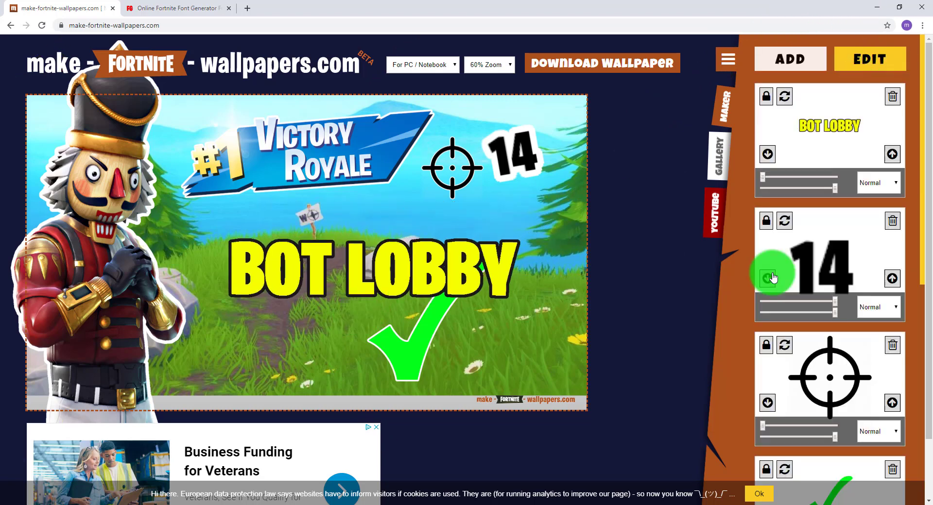
Step: Tilt BOT LOBBY slightly upward and enlarge it
left_click_drag(766, 177, 841, 172)
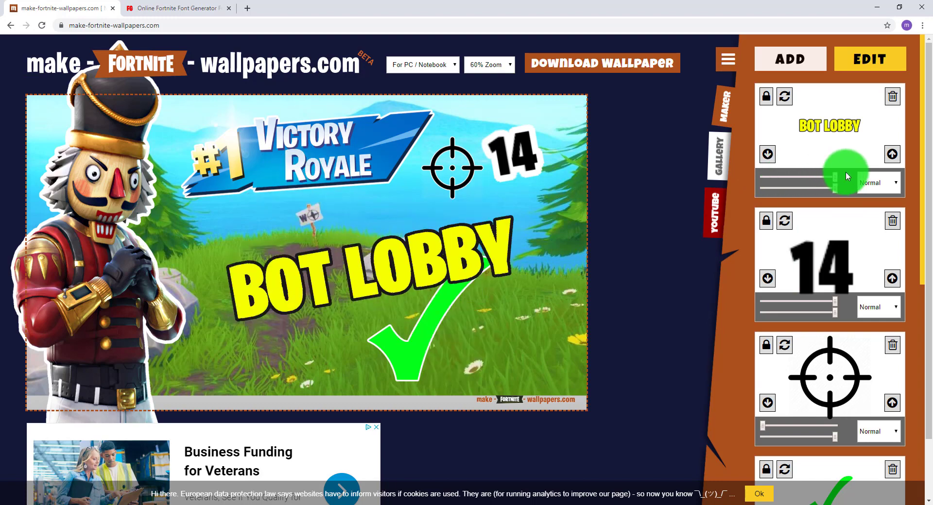
left_click_drag(570, 273, 725, 115)
left_click_drag(475, 252, 386, 264)
Step: Raise the green checkmark layer above the crosshair, 14 and BOT LOBBY
scroll(825, 321, "down", 7)
left_click(772, 296)
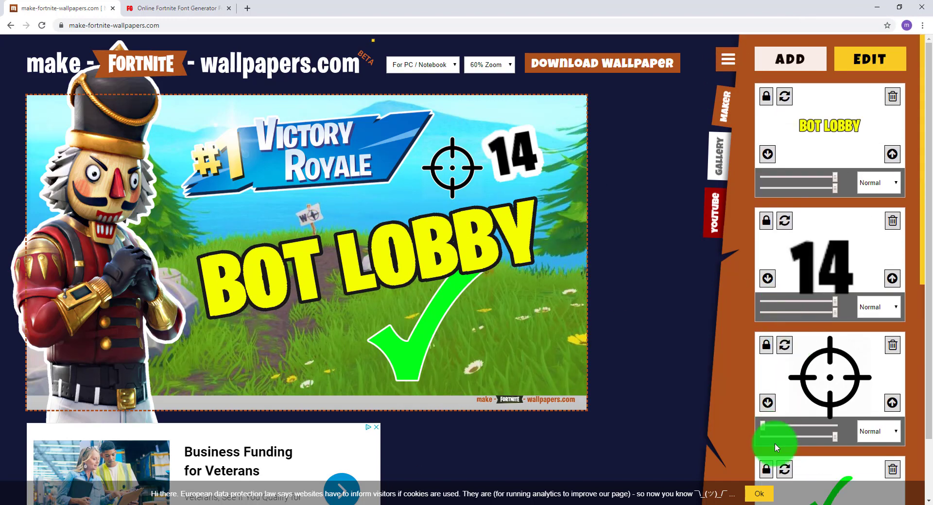
scroll(869, 461, "down", 4)
left_click(892, 349)
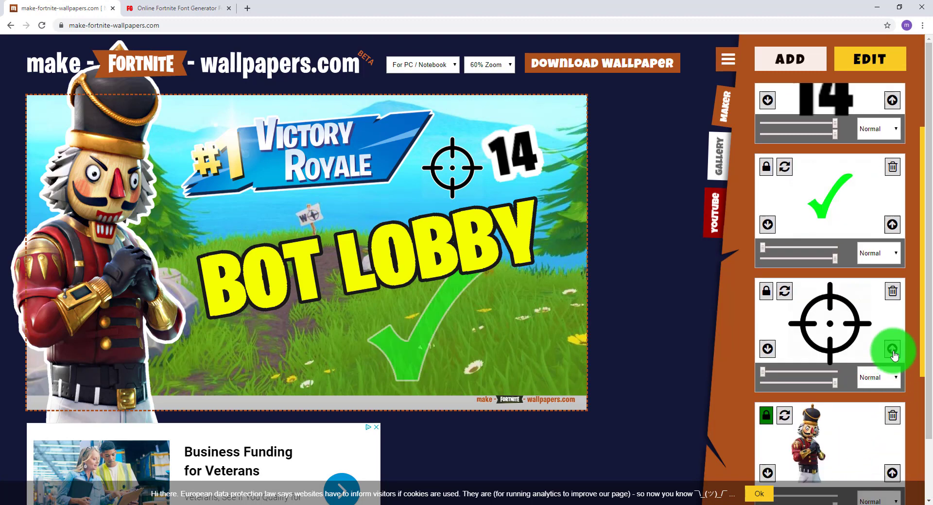
left_click(893, 228)
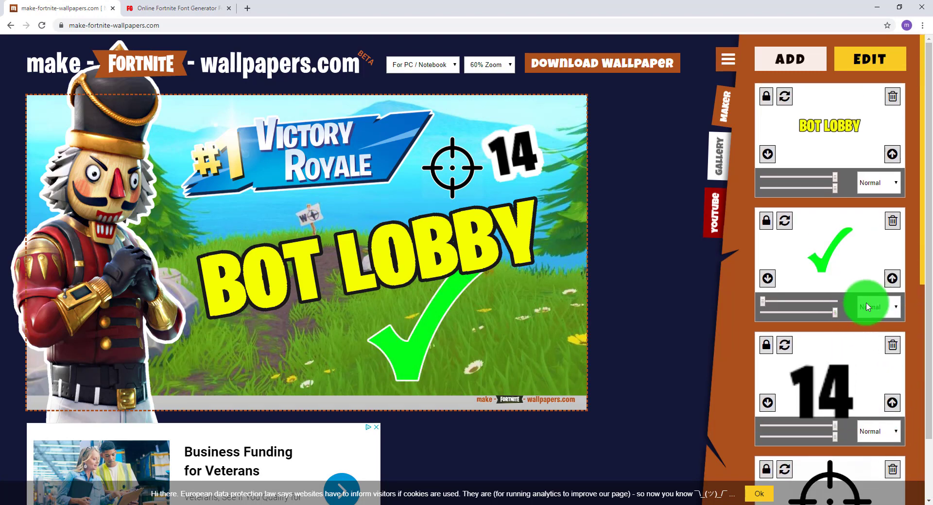
left_click(892, 278)
Step: Nudge the green check up and to the right, then deselect it
left_click_drag(428, 335, 438, 327)
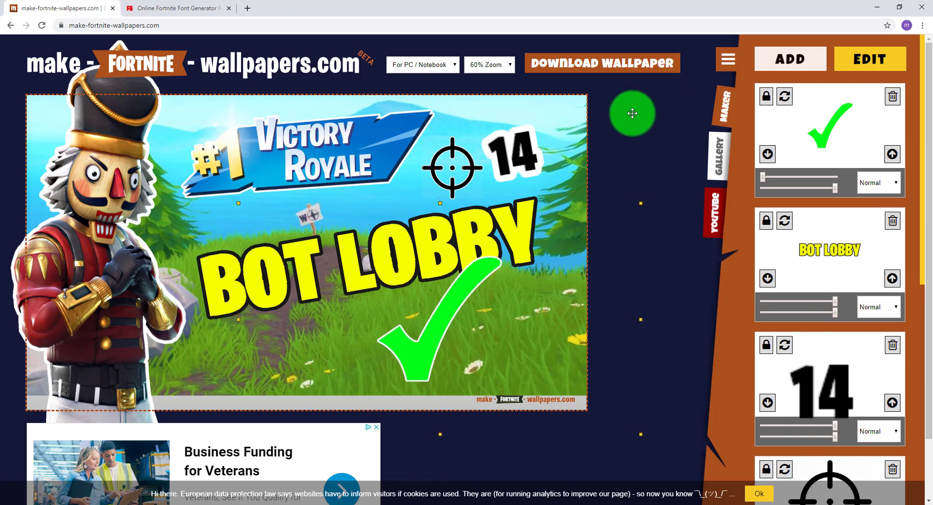
left_click_drag(628, 110, 630, 230)
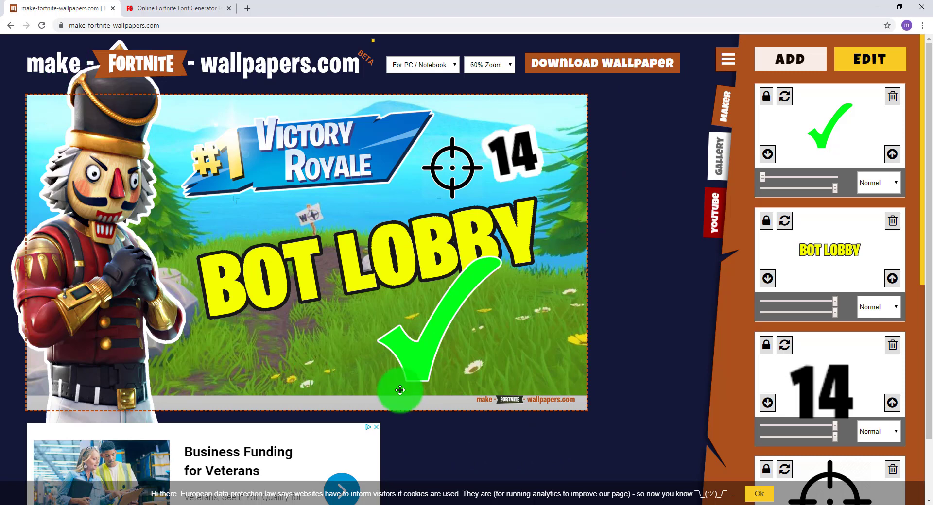
left_click(669, 122)
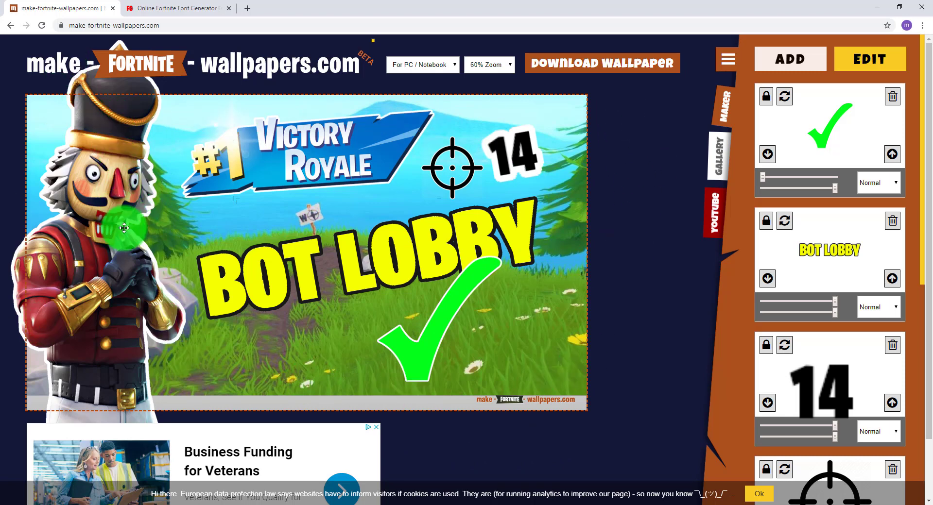
left_click(662, 120)
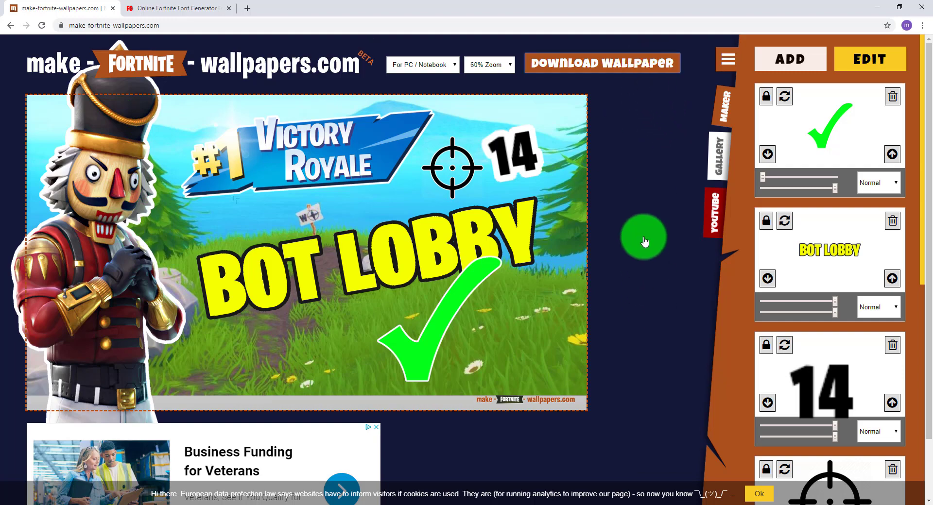
Step: Download the wallpaper and scroll through the rendered image in the Awesome! dialog
key("1")
left_click(625, 59)
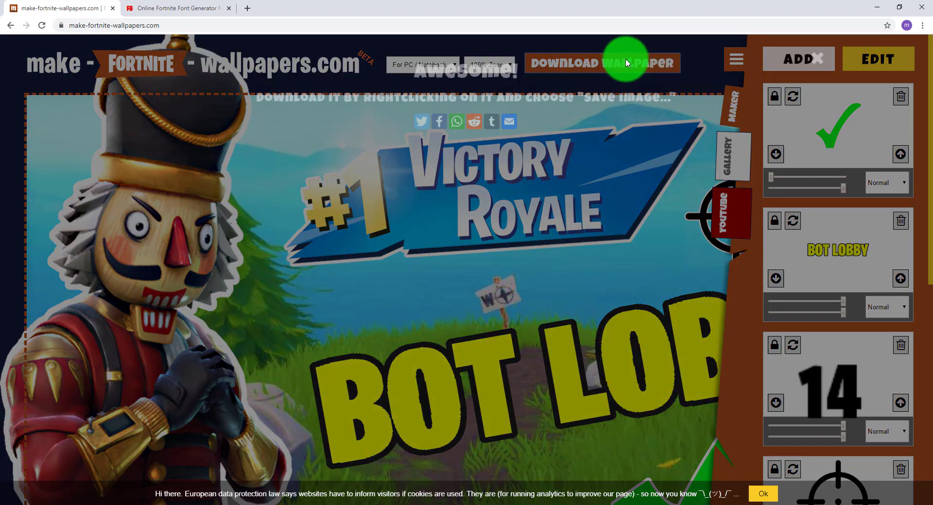
left_click_drag(929, 106, 926, 173)
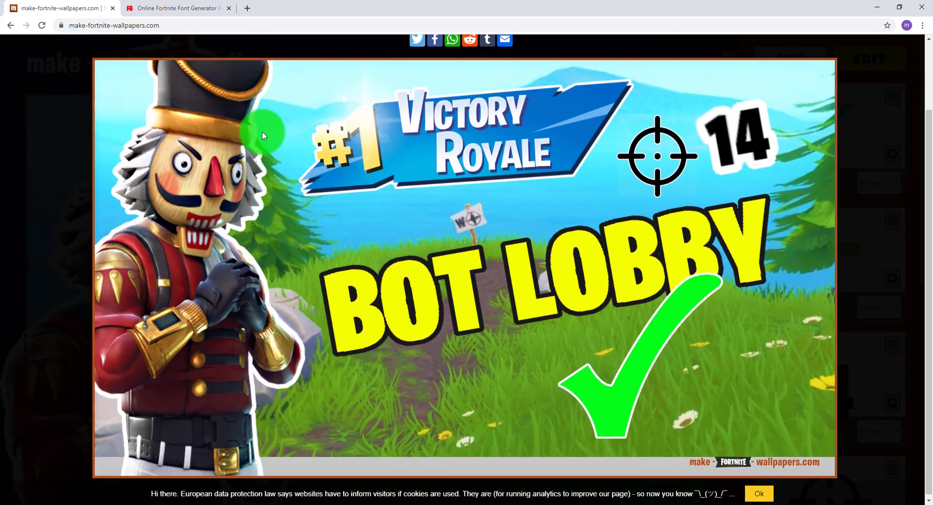
mouse_move(928, 129)
left_mouse_down()
mouse_move(931, 107)
mouse_move(930, 124)
left_mouse_up()
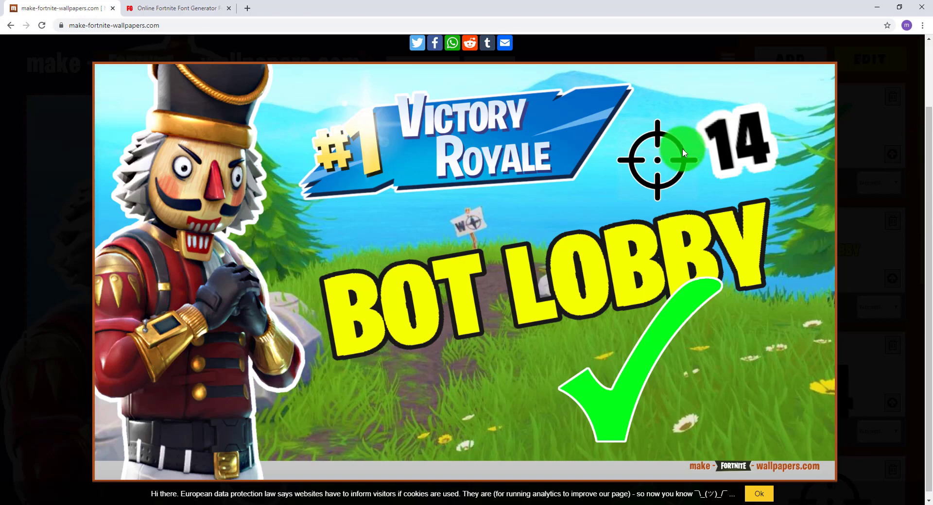
mouse_move(931, 154)
left_mouse_down()
mouse_move(931, 143)
mouse_move(931, 160)
left_mouse_up()
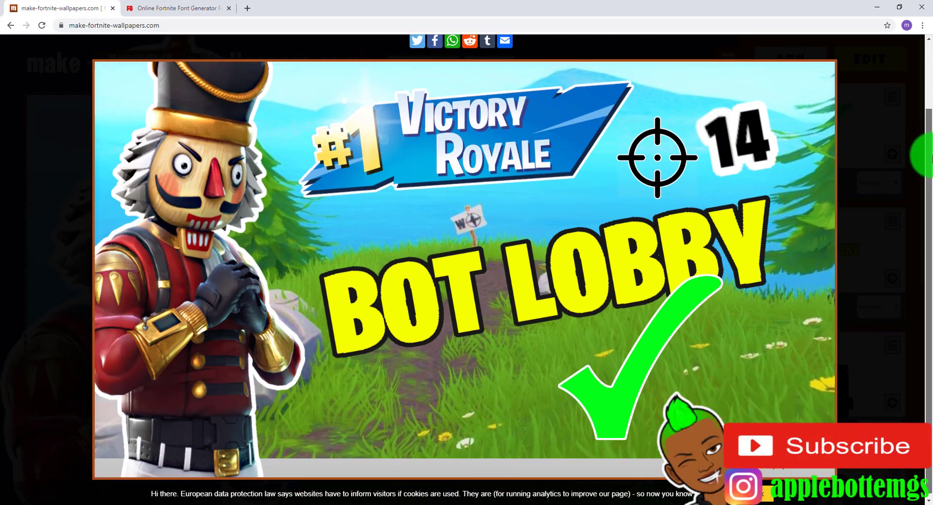